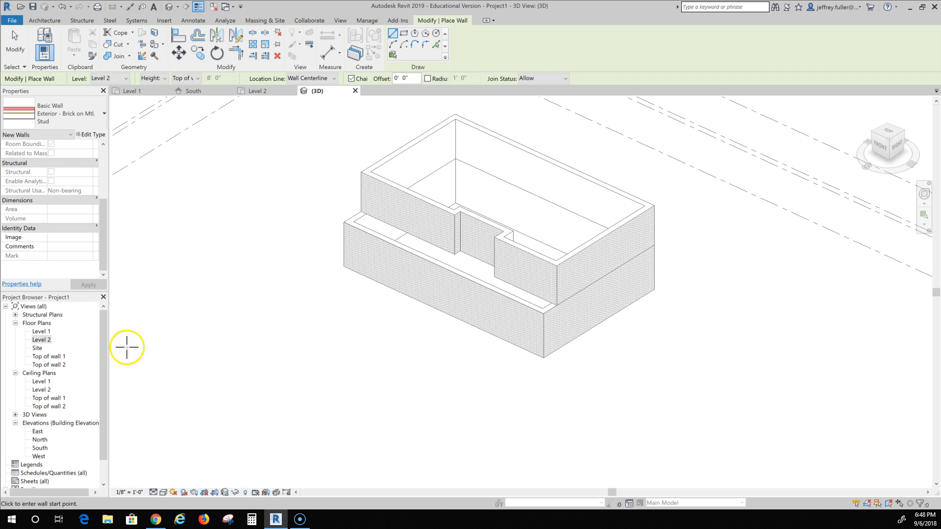
Open the Level 1 floor plan and start an architectural floor.
{"action": "double_click", "coordinate": [38, 332]}
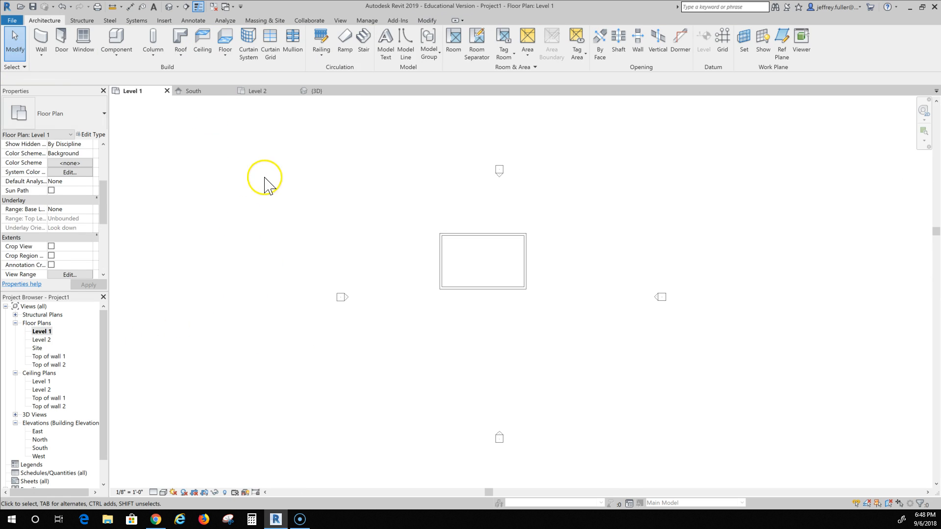
{"action": "left_click", "coordinate": [227, 55]}
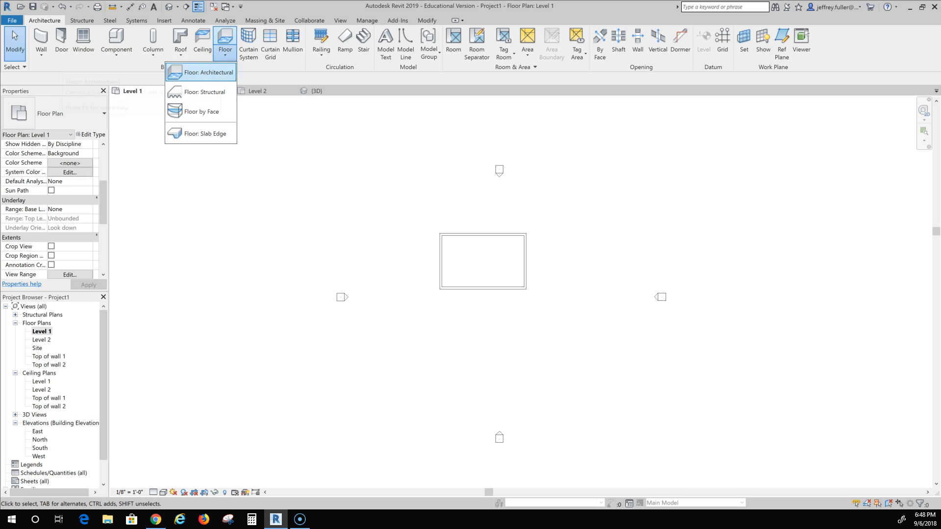
{"action": "left_click", "coordinate": [221, 72]}
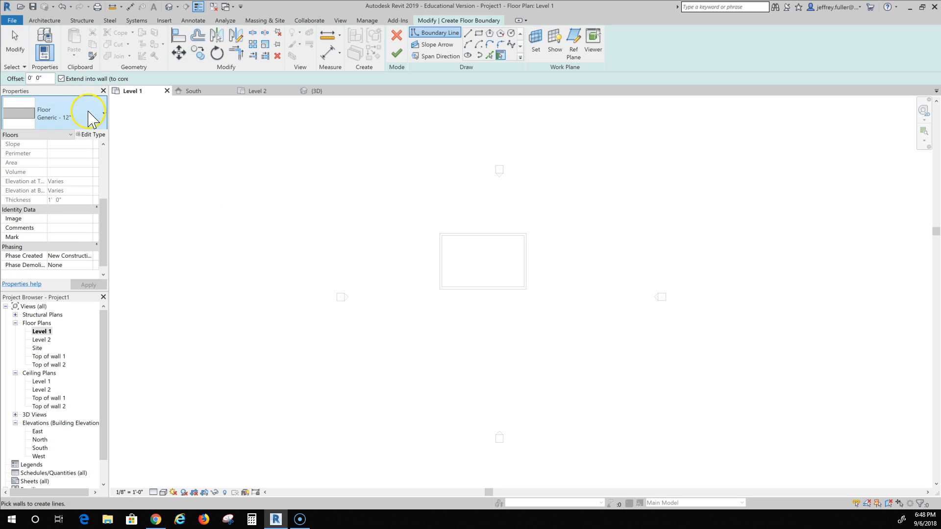
Duplicate the Generic - 12" floor type as a new type named Slab with Hardwood.
{"action": "left_click", "coordinate": [89, 114]}
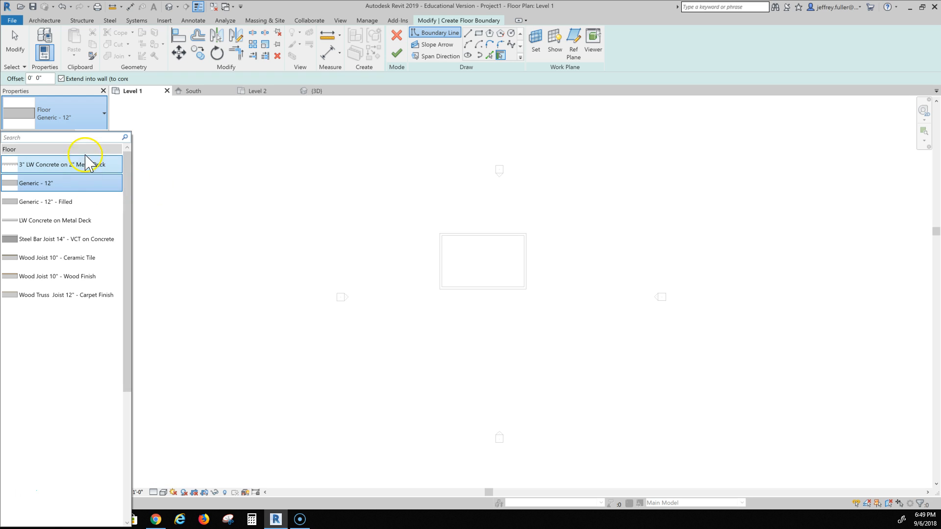
{"action": "left_click", "coordinate": [137, 130]}
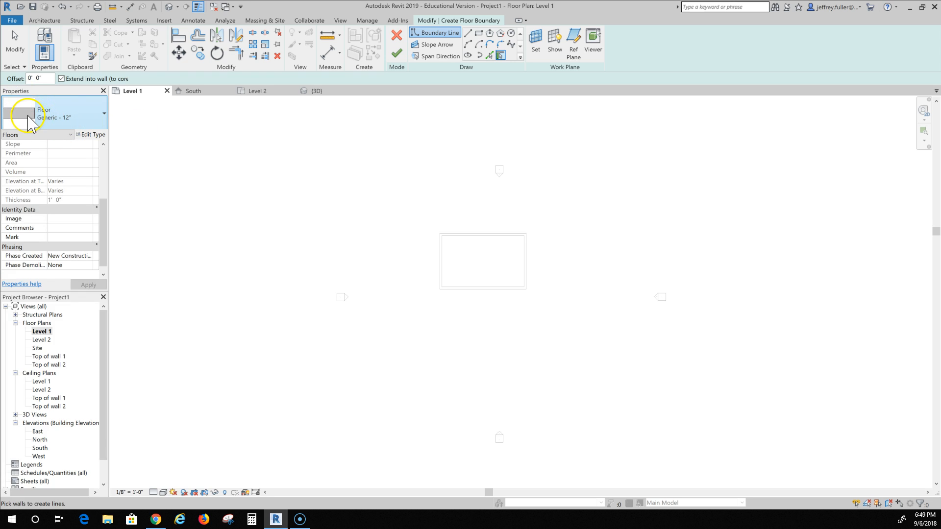
{"action": "left_click", "coordinate": [93, 135]}
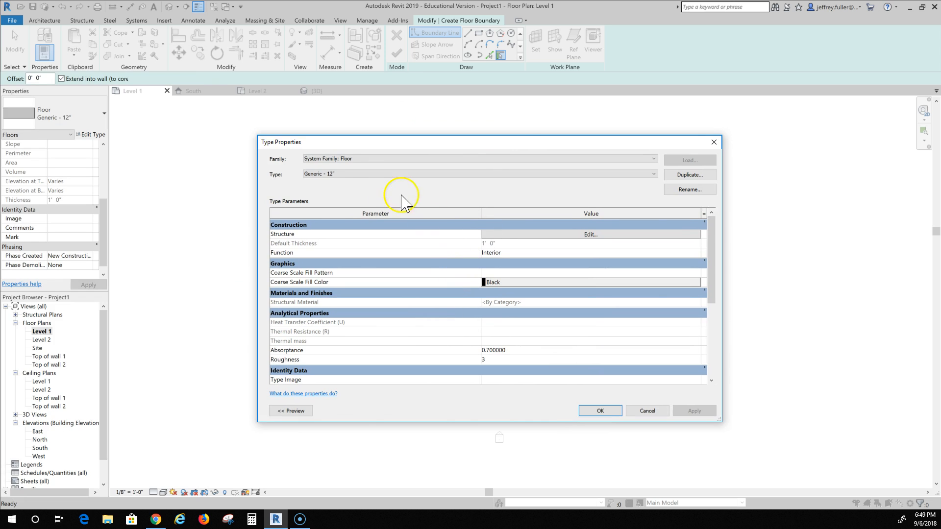
{"action": "left_click", "coordinate": [690, 175]}
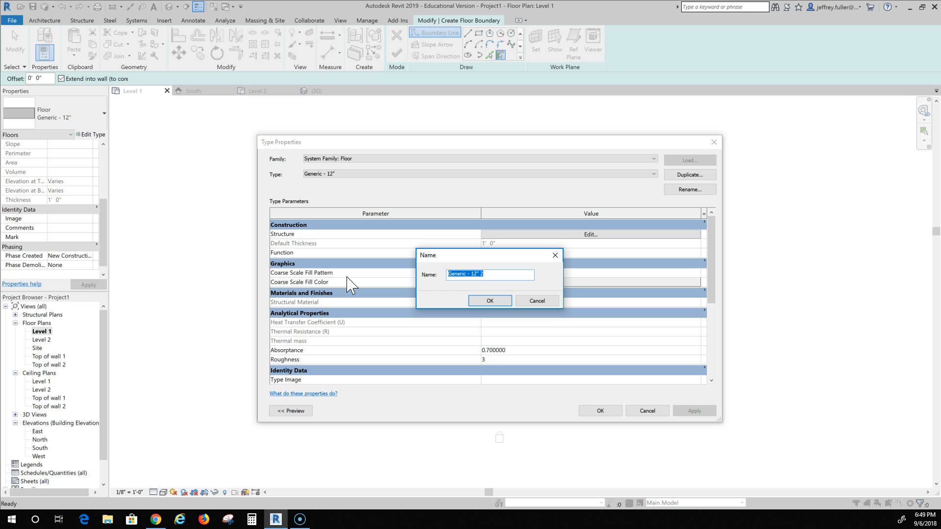
{"action": "type", "text": "Slab w"}
{"action": "type", "text": "ith Hardwood"}
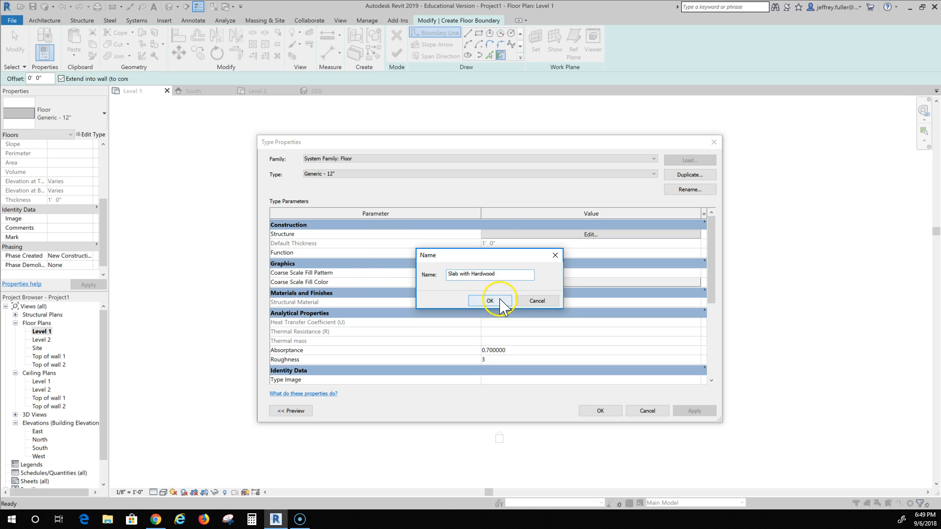
{"action": "left_click", "coordinate": [483, 301]}
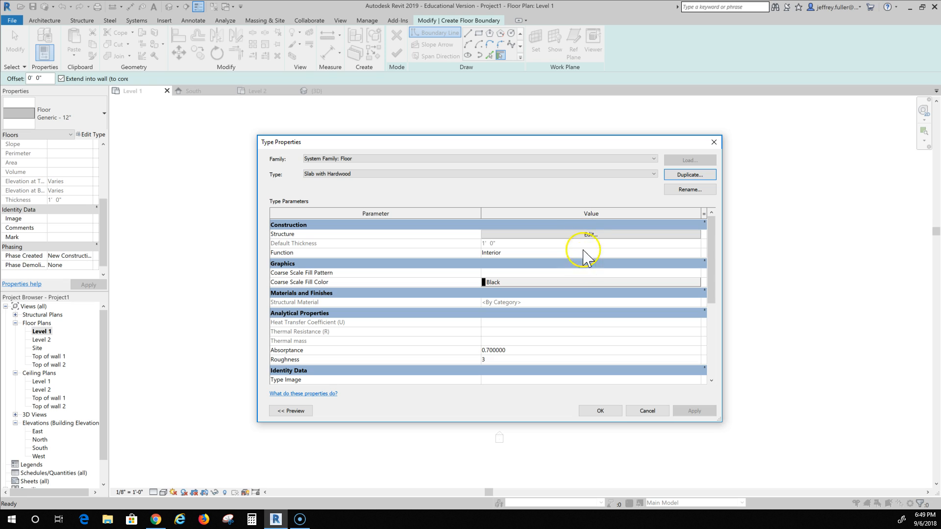
Edit the type's structure and set the structural layer material to Concrete, Cast-in-Place gray.
{"action": "left_click", "coordinate": [591, 235]}
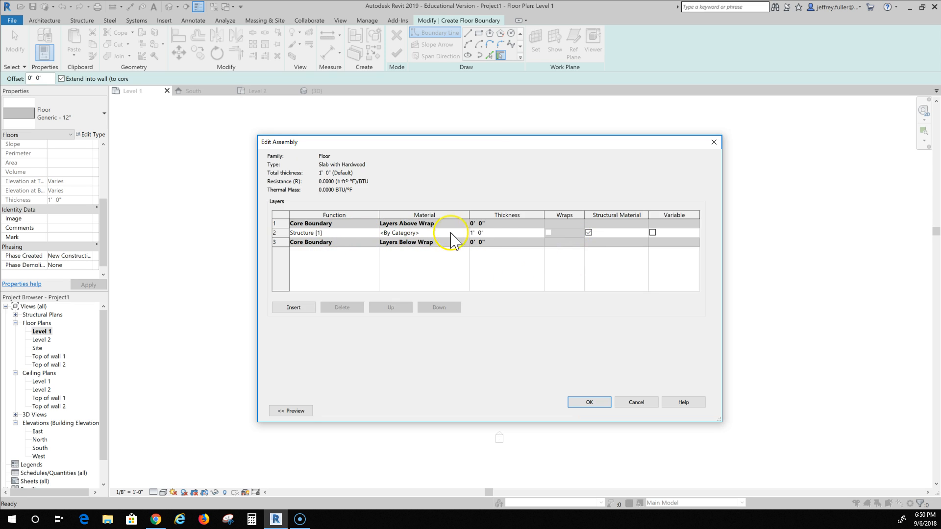
{"action": "left_click", "coordinate": [425, 233]}
{"action": "left_click", "coordinate": [465, 232]}
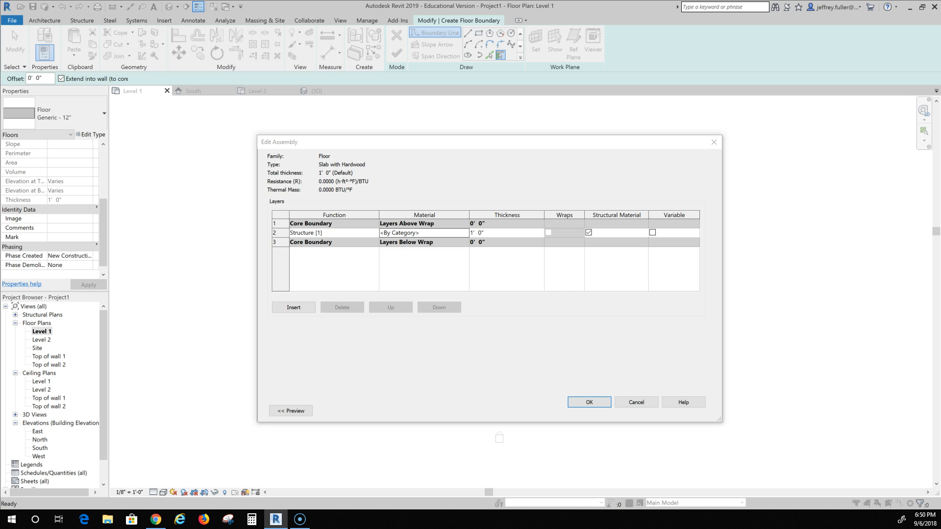
{"action": "scroll", "coordinate": [393, 230], "scroll_direction": "down", "scroll_amount": 3}
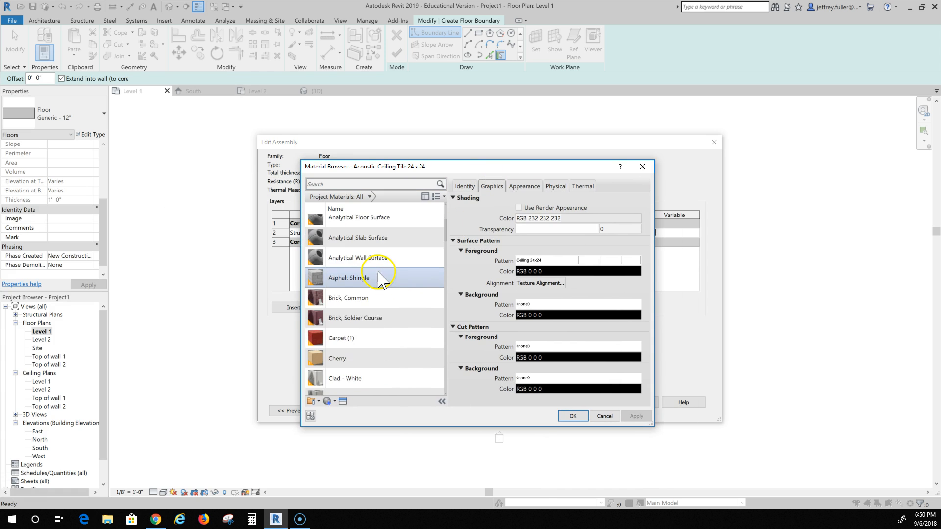
{"action": "scroll", "coordinate": [381, 275], "scroll_direction": "down", "scroll_amount": 3}
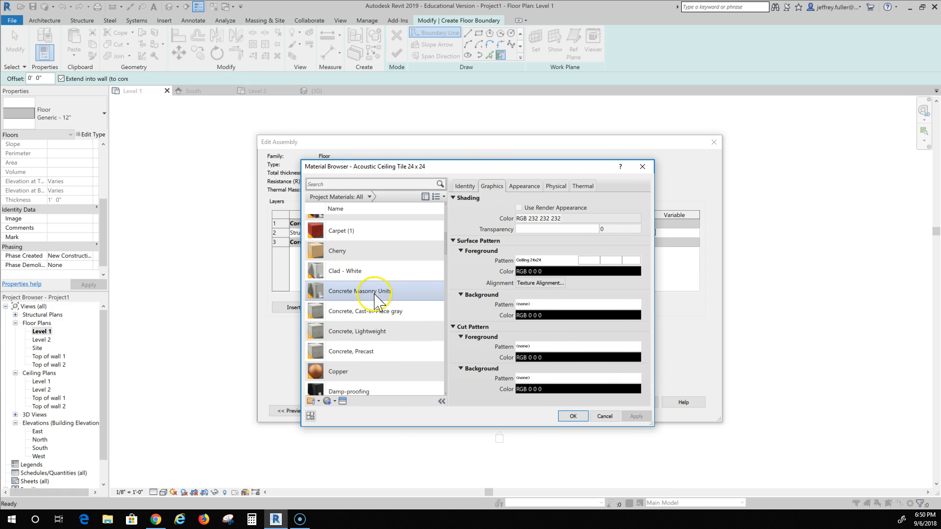
{"action": "left_click", "coordinate": [367, 315]}
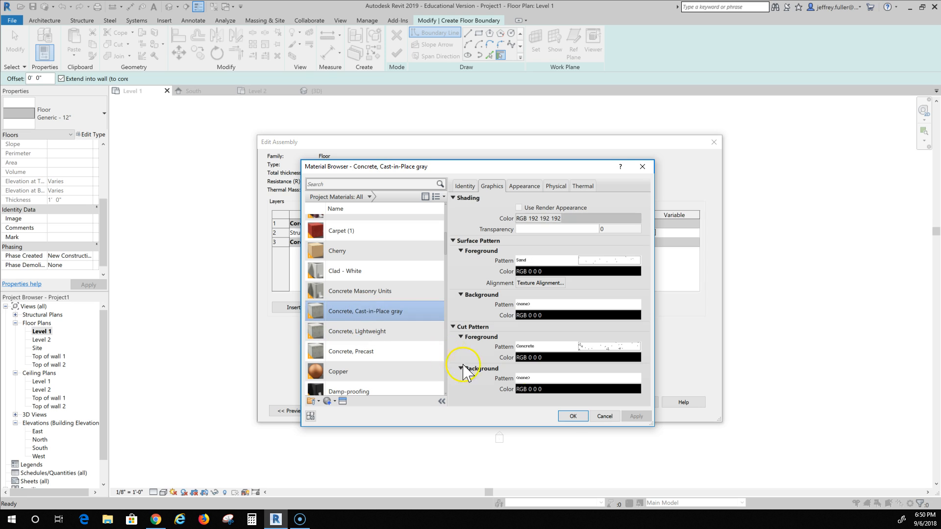
{"action": "left_click", "coordinate": [569, 417]}
Set the structural layer thickness to 6".
{"action": "left_click", "coordinate": [492, 232]}
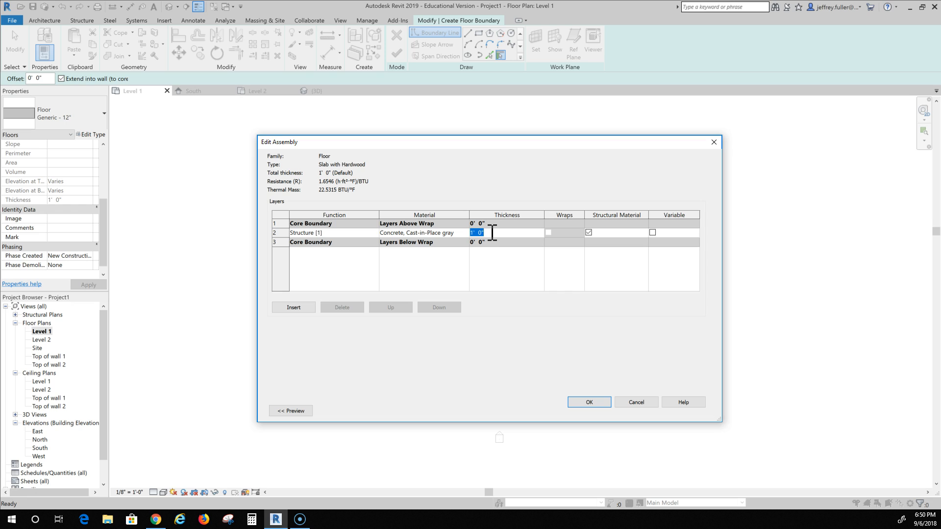
{"action": "type", "text": "6"}
{"action": "key", "text": "Tab"}
{"action": "left_click", "coordinate": [388, 290]}
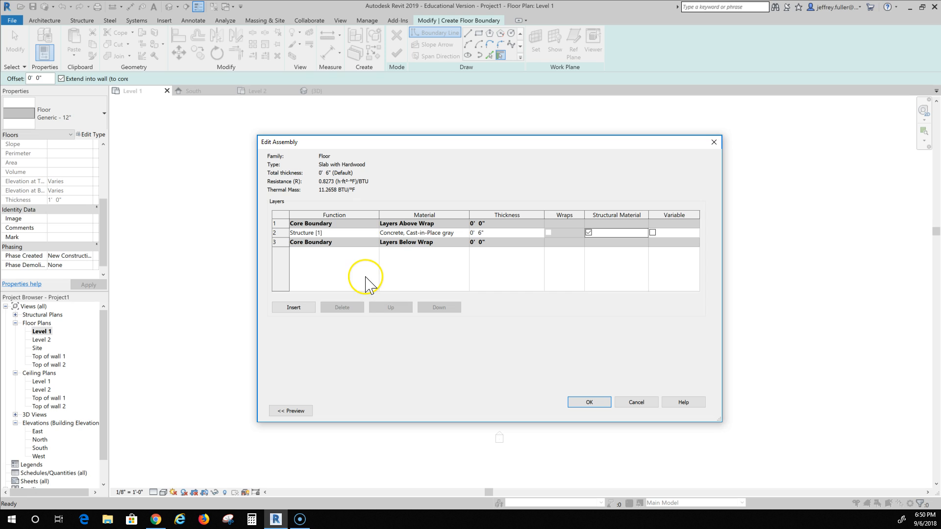
Insert a new layer above the core boundary and set its function to Finish 1 [4].
{"action": "left_click", "coordinate": [309, 309]}
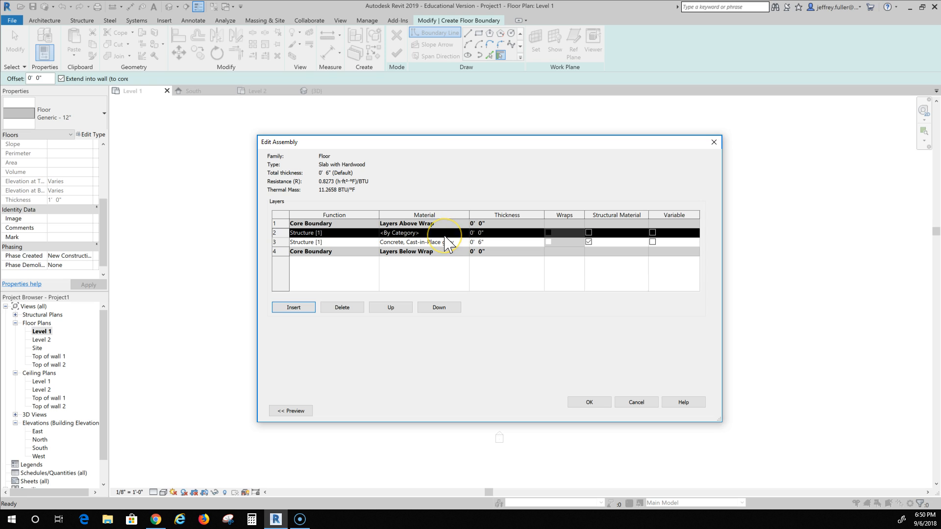
{"action": "left_click", "coordinate": [391, 309]}
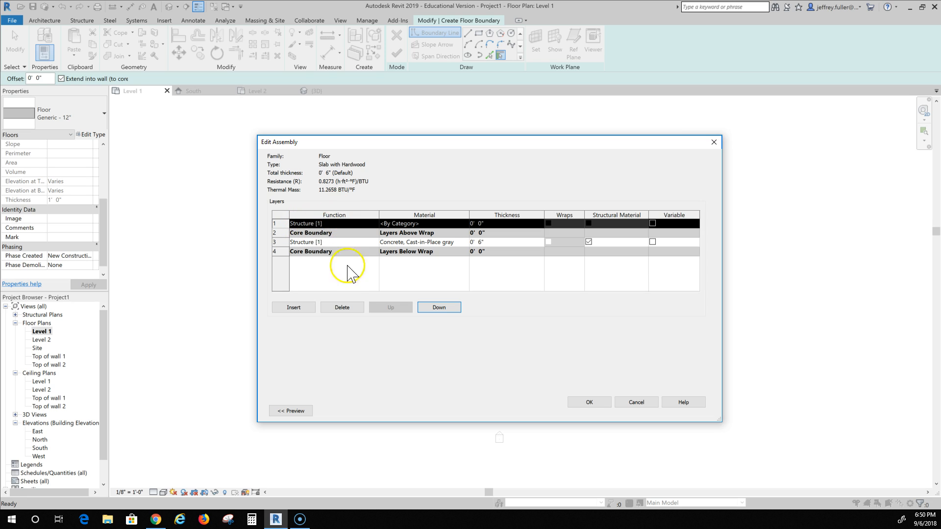
{"action": "left_click", "coordinate": [314, 223]}
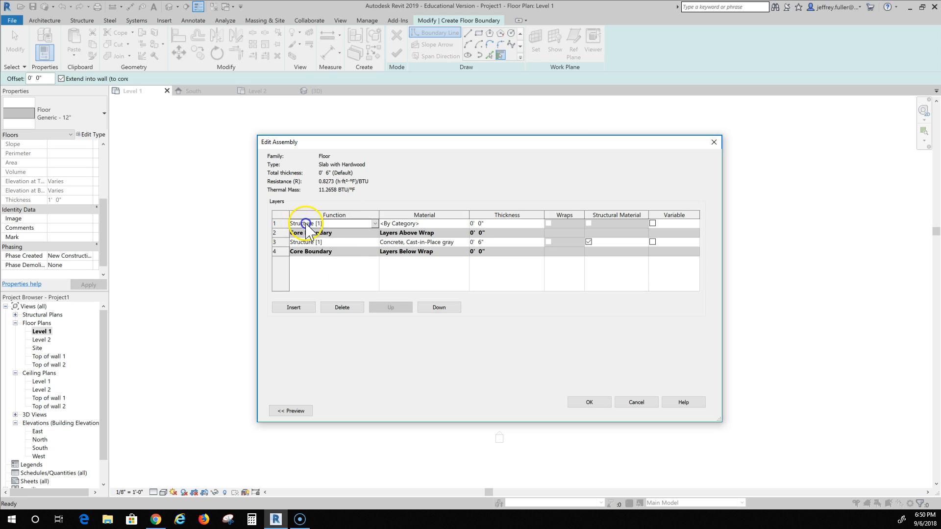
{"action": "left_click", "coordinate": [375, 224]}
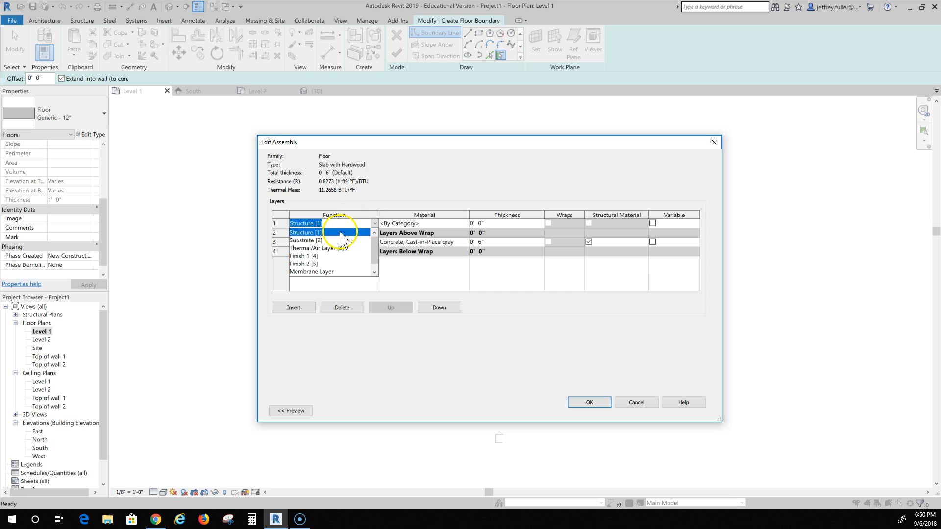
{"action": "left_click", "coordinate": [306, 256]}
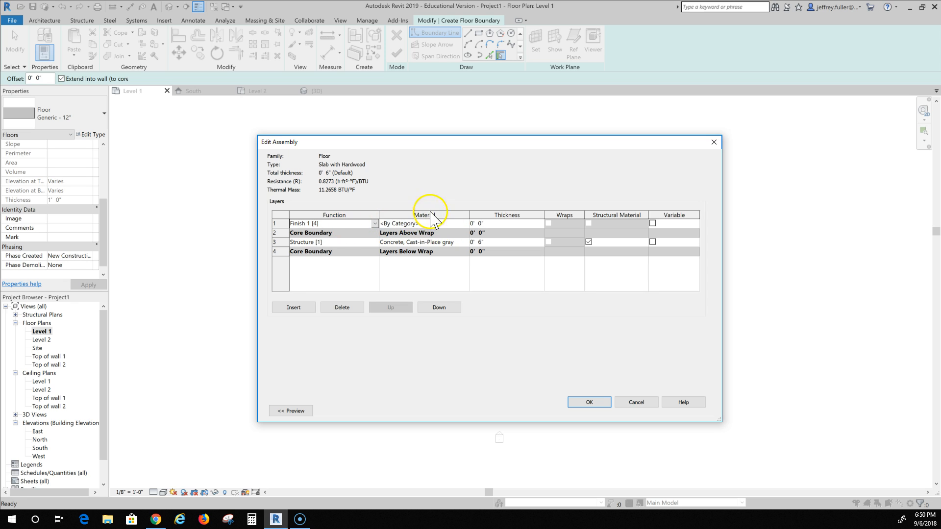
Assign Oak Flooring as the material of the finish layer.
{"action": "left_click", "coordinate": [457, 224]}
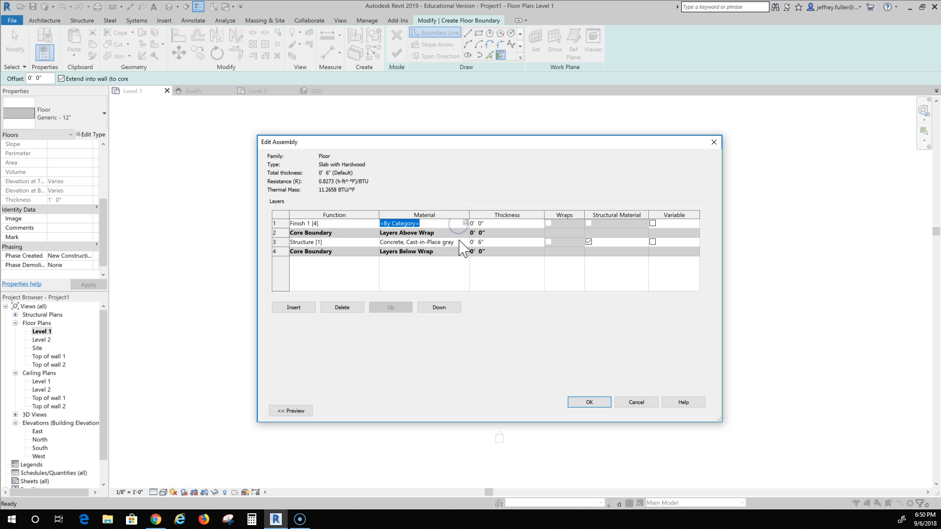
{"action": "left_click", "coordinate": [466, 224]}
{"action": "scroll", "coordinate": [343, 272], "scroll_direction": "down", "scroll_amount": 5}
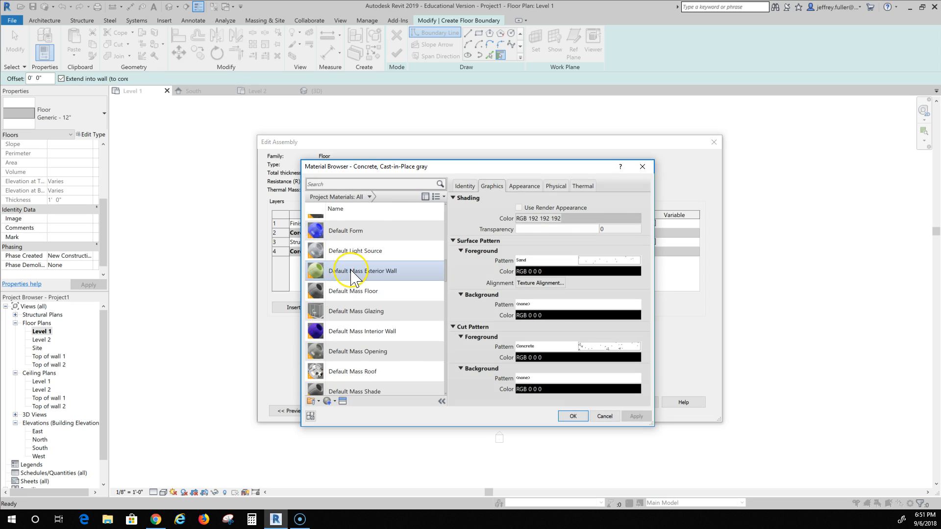
{"action": "left_click", "coordinate": [358, 281]}
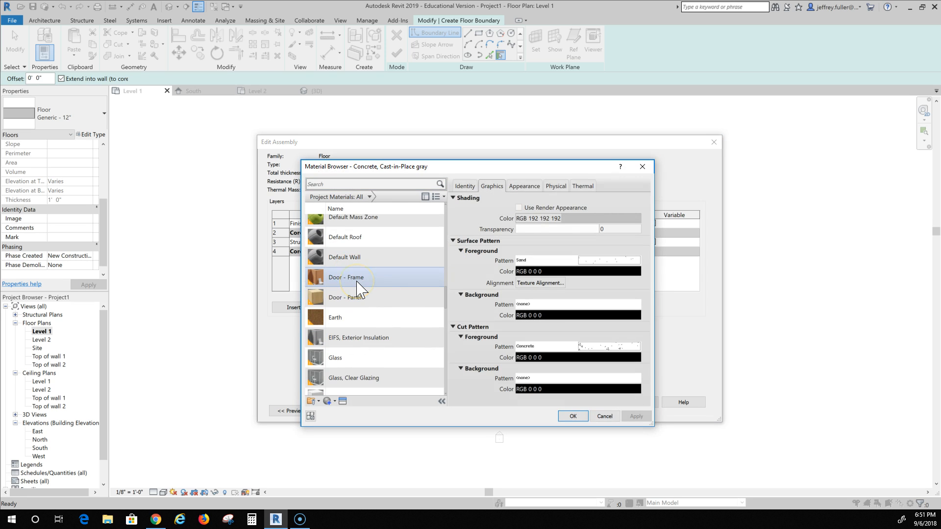
{"action": "scroll", "coordinate": [362, 280], "scroll_direction": "down", "scroll_amount": 6}
{"action": "scroll", "coordinate": [361, 280], "scroll_direction": "up", "scroll_amount": 2}
{"action": "left_click", "coordinate": [353, 302]}
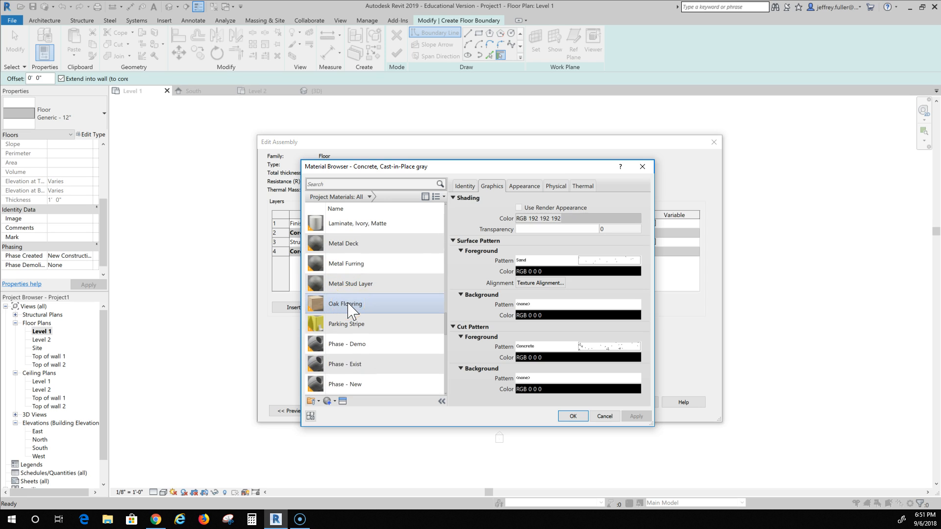
{"action": "left_click", "coordinate": [349, 307]}
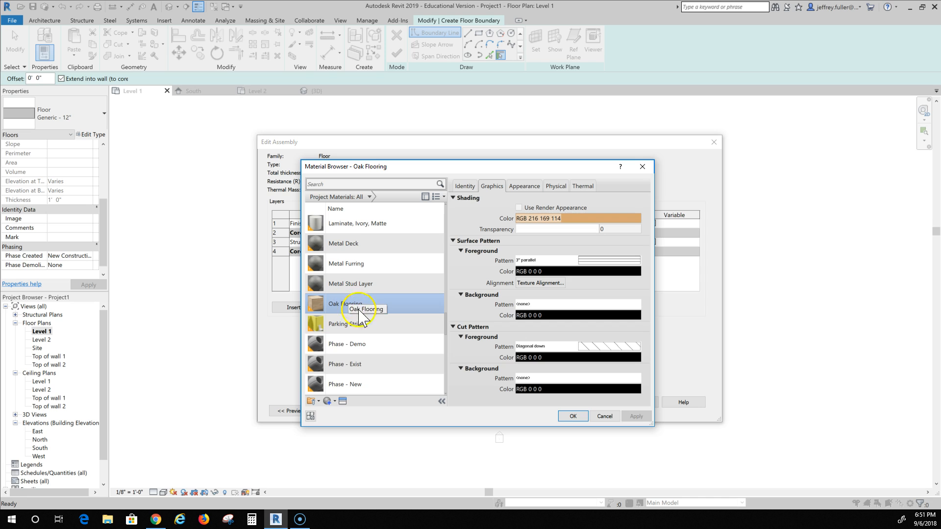
{"action": "left_click", "coordinate": [573, 417]}
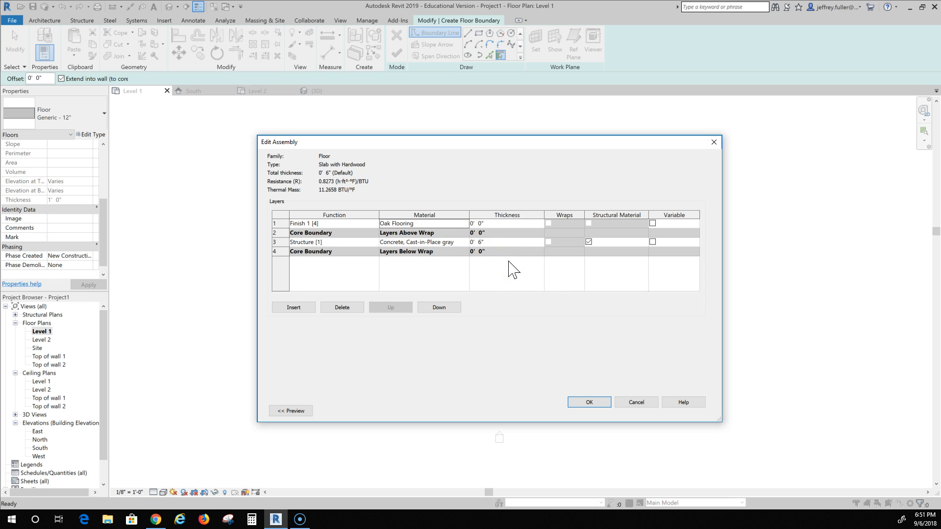
Set the finish layer thickness to 5/8" and confirm the assembly and type properties.
{"action": "left_click", "coordinate": [485, 224]}
{"action": "left_click", "coordinate": [489, 224]}
{"action": "left_click", "coordinate": [491, 224]}
{"action": "type", "text": "5/8\""}
{"action": "left_click", "coordinate": [518, 323]}
{"action": "left_click", "coordinate": [548, 312]}
{"action": "key", "text": "Tab"}
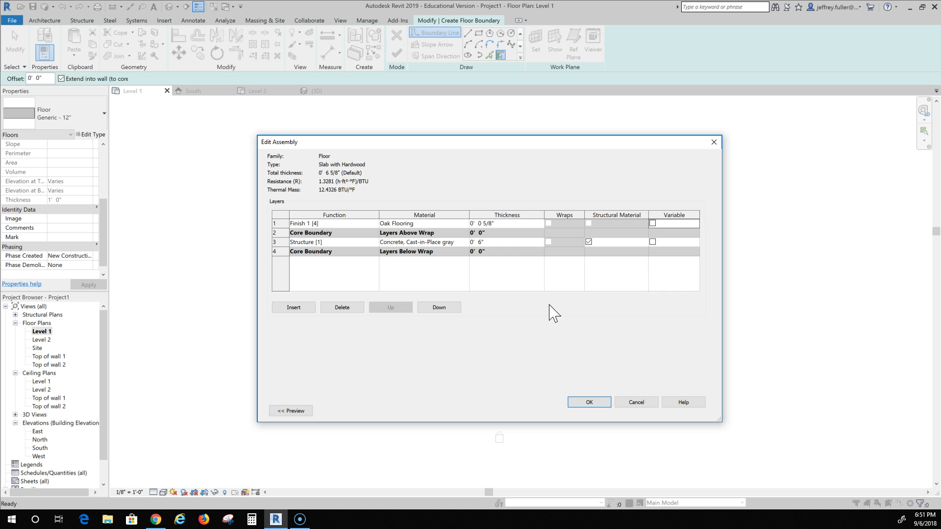
{"action": "left_click", "coordinate": [586, 402]}
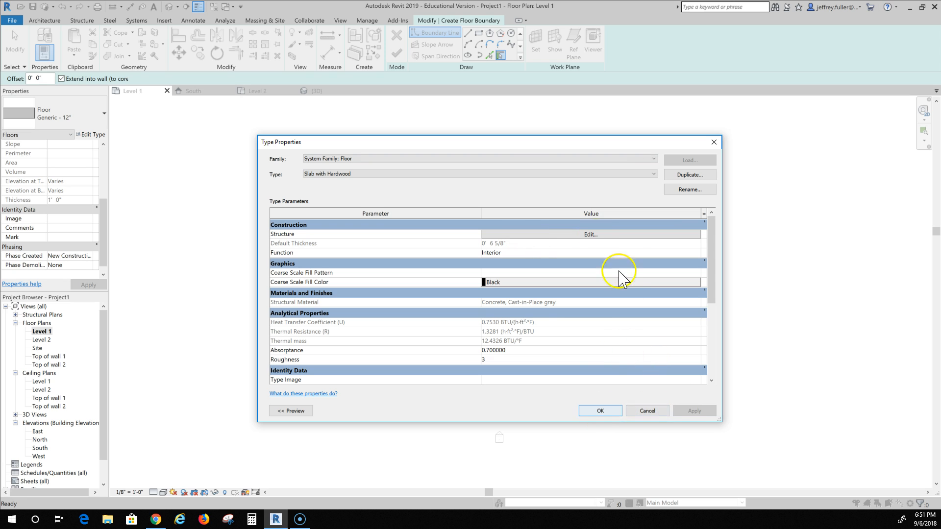
{"action": "left_click", "coordinate": [596, 411]}
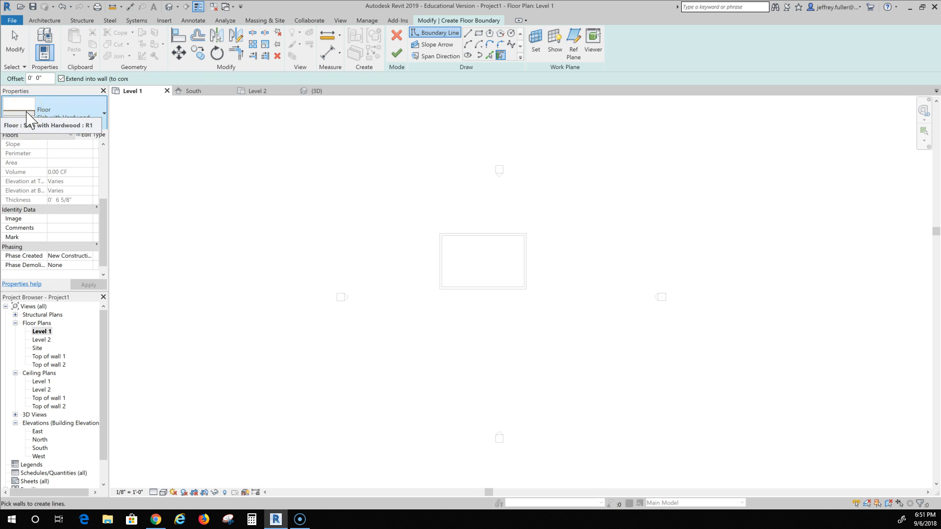
Pick the four exterior walls as the floor boundary and finish the Slab with Hardwood floor.
{"action": "mouse_move", "coordinate": [27, 112]}
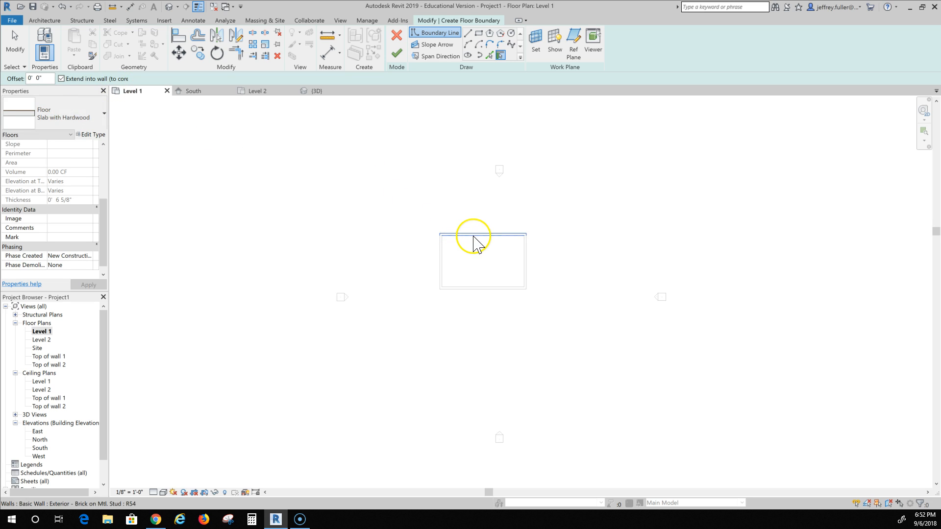
{"action": "left_click", "coordinate": [478, 237]}
{"action": "left_click", "coordinate": [525, 267]}
{"action": "left_click", "coordinate": [490, 288]}
{"action": "left_click", "coordinate": [442, 262]}
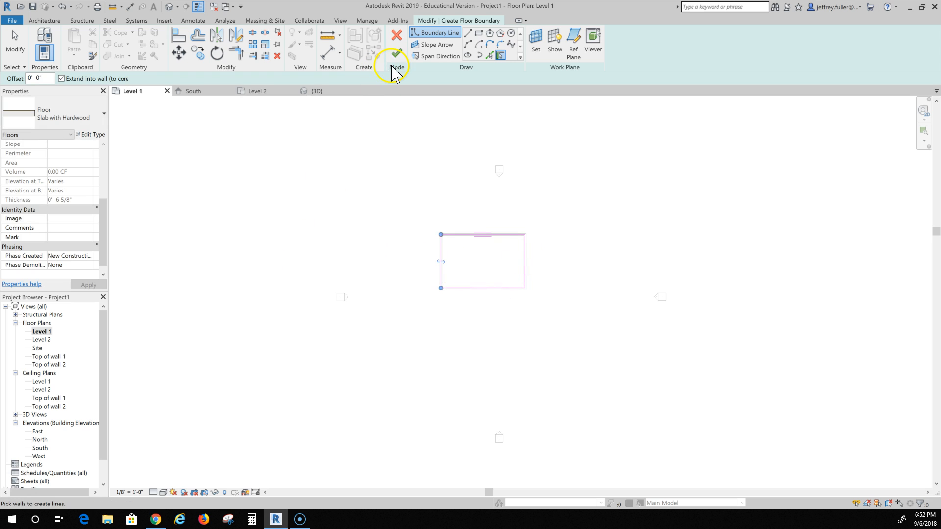
{"action": "left_click", "coordinate": [397, 53]}
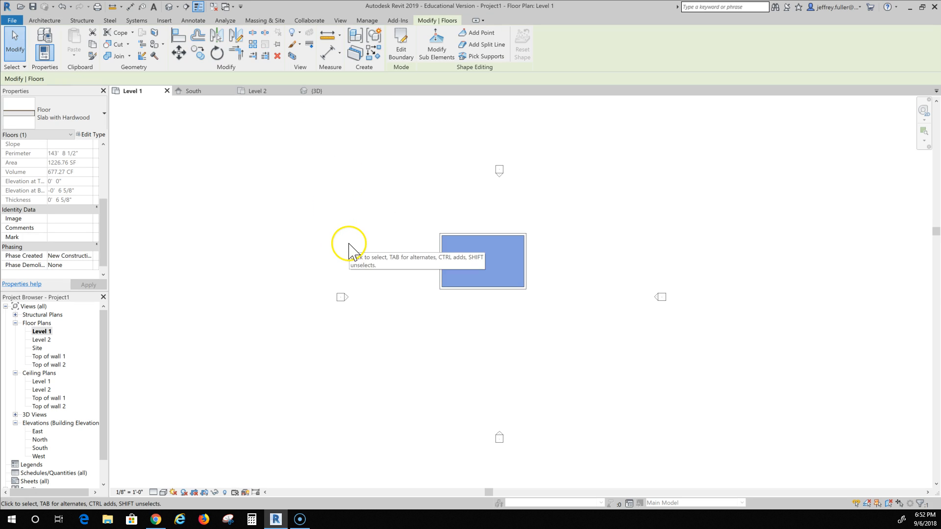
{"action": "scroll", "coordinate": [368, 267], "scroll_direction": "down", "scroll_amount": 2}
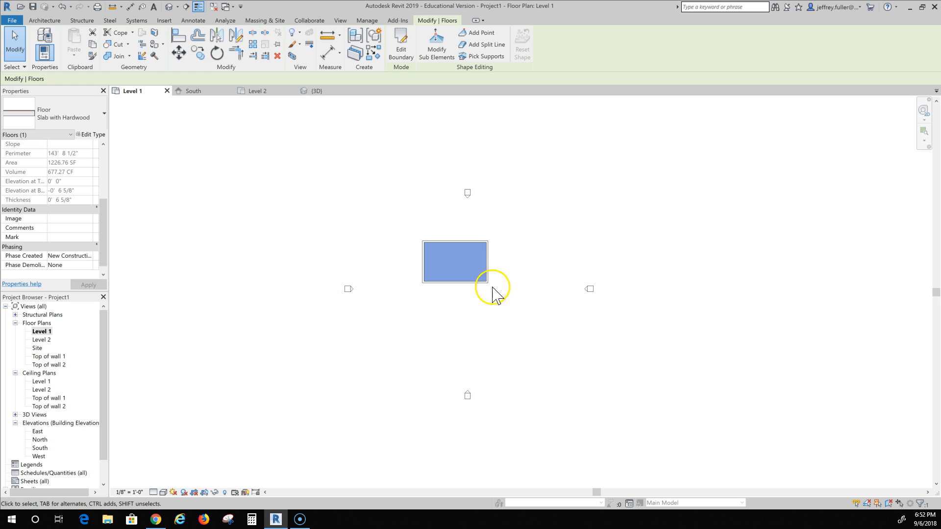
{"action": "scroll", "coordinate": [478, 279], "scroll_direction": "up", "scroll_amount": 3}
{"action": "left_click", "coordinate": [437, 324]}
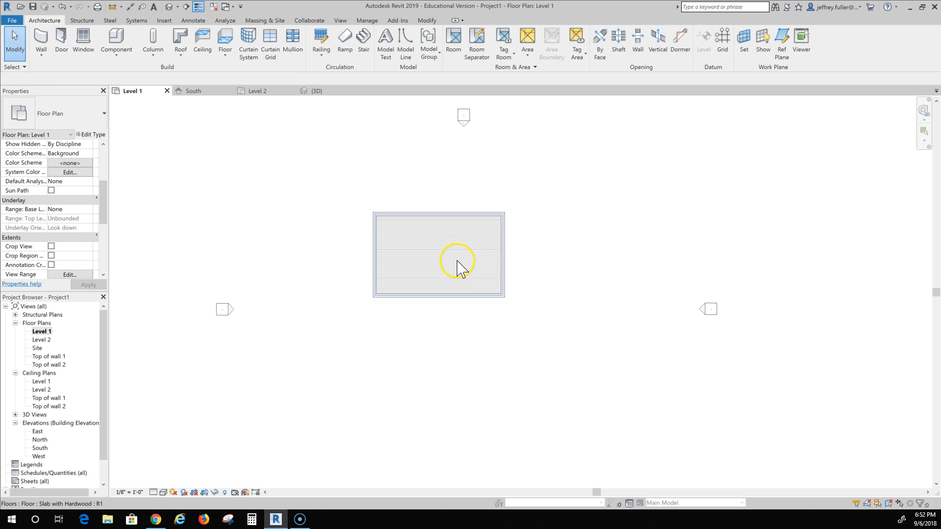
Review the Level 1 slab in plan and open the Level 2 floor plan.
{"action": "scroll", "coordinate": [457, 265], "scroll_direction": "up", "scroll_amount": 3}
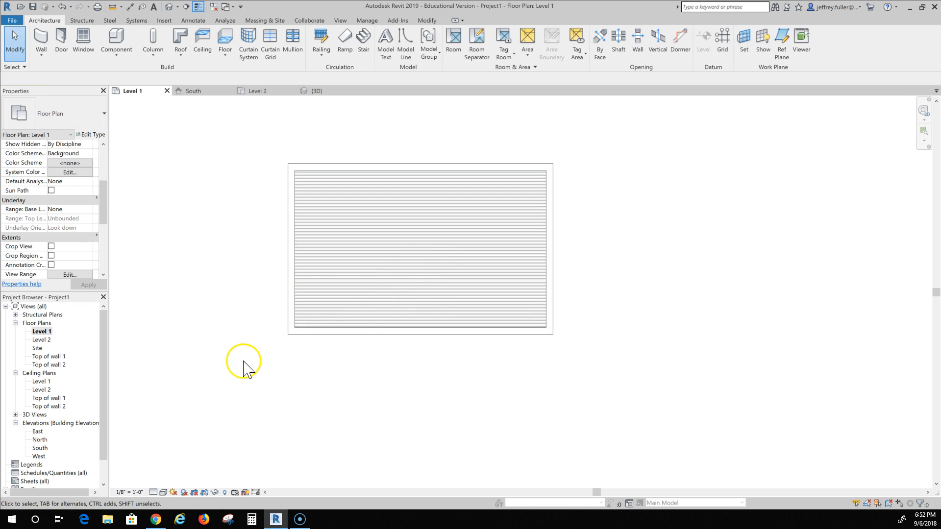
{"action": "scroll", "coordinate": [240, 353], "scroll_direction": "down", "scroll_amount": 2}
{"action": "mouse_move", "coordinate": [250, 358]}
{"action": "middle_mouse_down"}
{"action": "mouse_move", "coordinate": [365, 395]}
{"action": "mouse_move", "coordinate": [369, 366]}
{"action": "middle_mouse_up"}
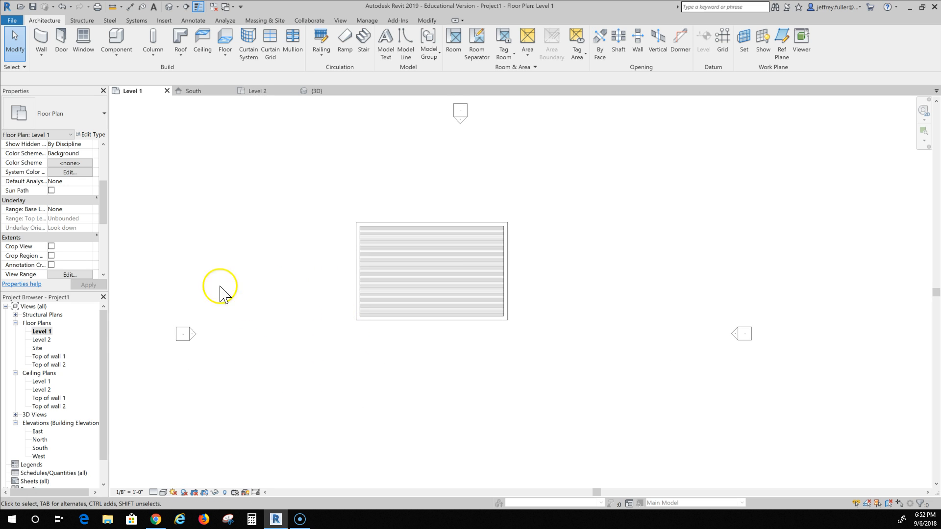
{"action": "double_click", "coordinate": [43, 341]}
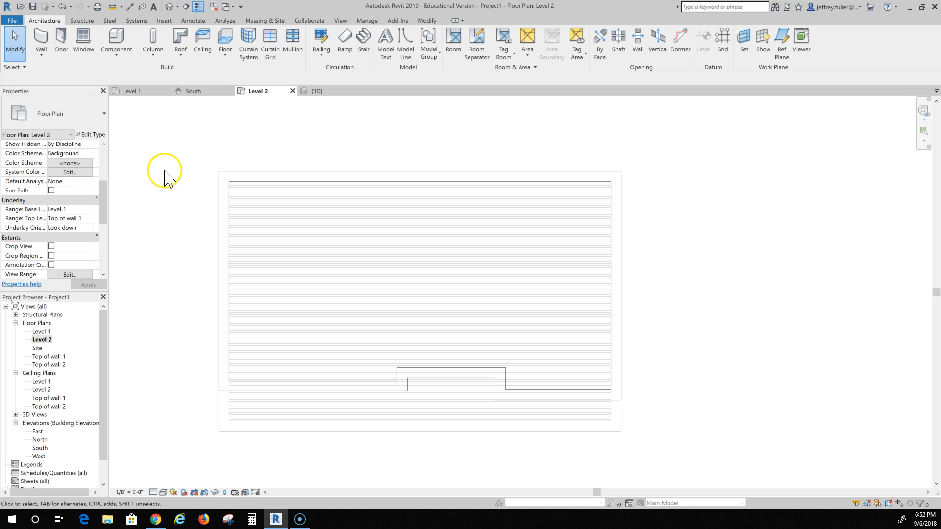
Create a Slab with Hardwood floor on Level 2 by picking its exterior walls as the boundary, declining to attach walls.
{"action": "left_click", "coordinate": [221, 49]}
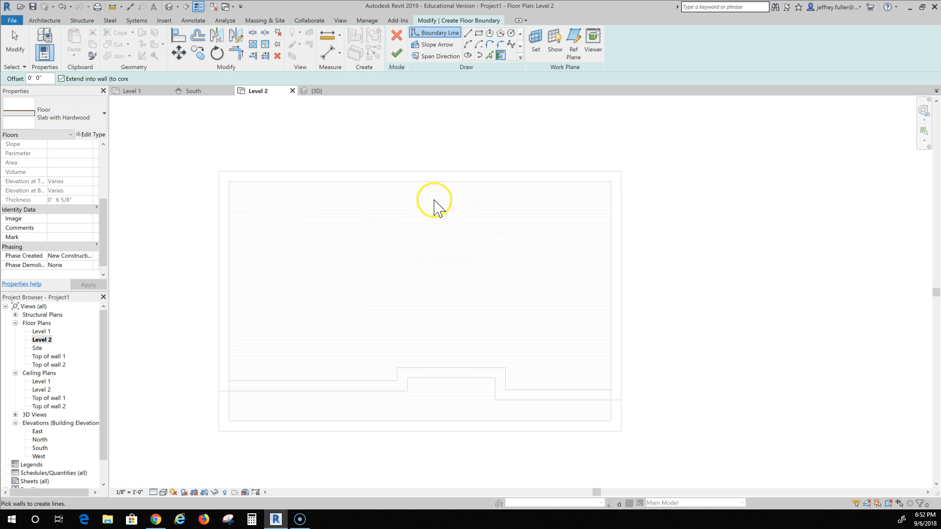
{"action": "left_click", "coordinate": [417, 184]}
{"action": "left_click", "coordinate": [602, 283]}
{"action": "left_click", "coordinate": [559, 396]}
{"action": "left_click", "coordinate": [504, 392]}
{"action": "left_click", "coordinate": [472, 377]}
{"action": "left_click", "coordinate": [406, 391]}
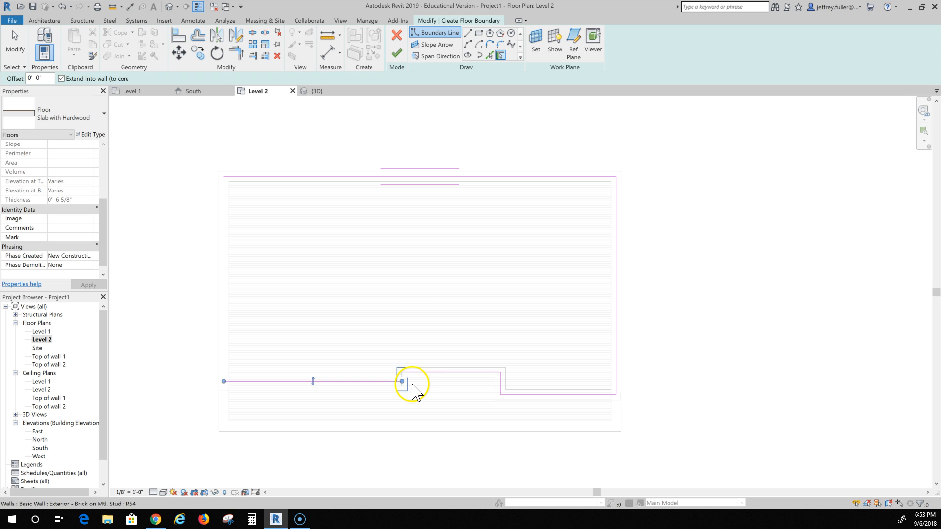
{"action": "left_click", "coordinate": [226, 354]}
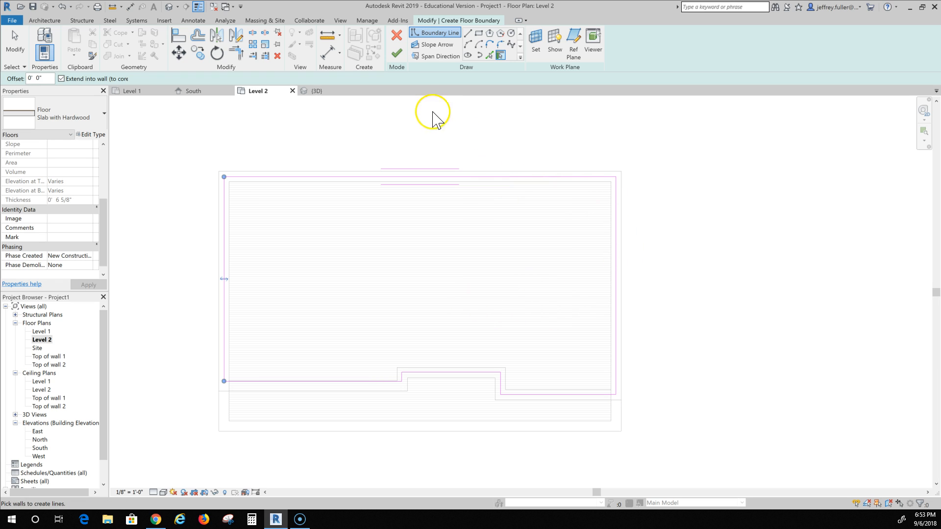
{"action": "left_click", "coordinate": [395, 53]}
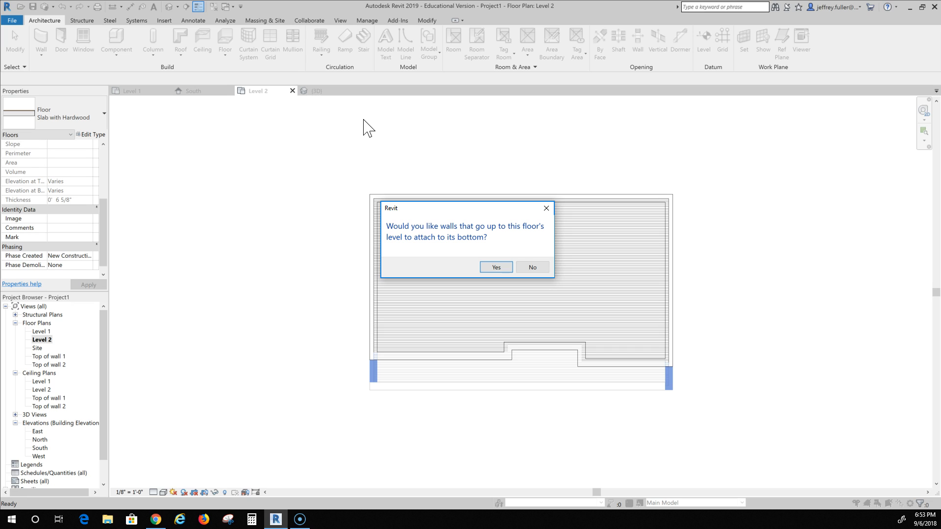
{"action": "left_click", "coordinate": [342, 158]}
{"action": "left_click", "coordinate": [332, 170]}
{"action": "left_click", "coordinate": [533, 267]}
Open the default 3D view and inspect the new Level 2 floor within the walls.
{"action": "left_click", "coordinate": [456, 225]}
{"action": "left_click", "coordinate": [181, 113]}
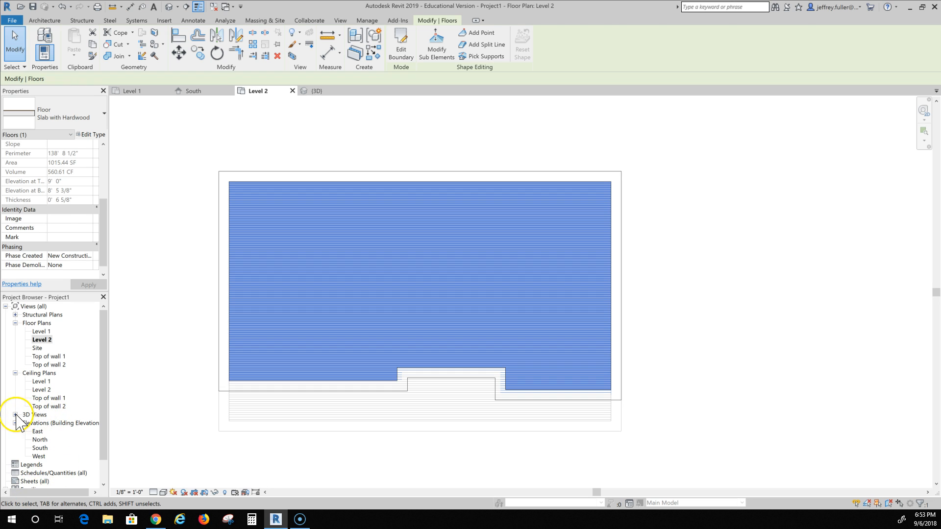
{"action": "left_click", "coordinate": [16, 415]}
{"action": "left_click", "coordinate": [37, 423]}
{"action": "double_click", "coordinate": [37, 423]}
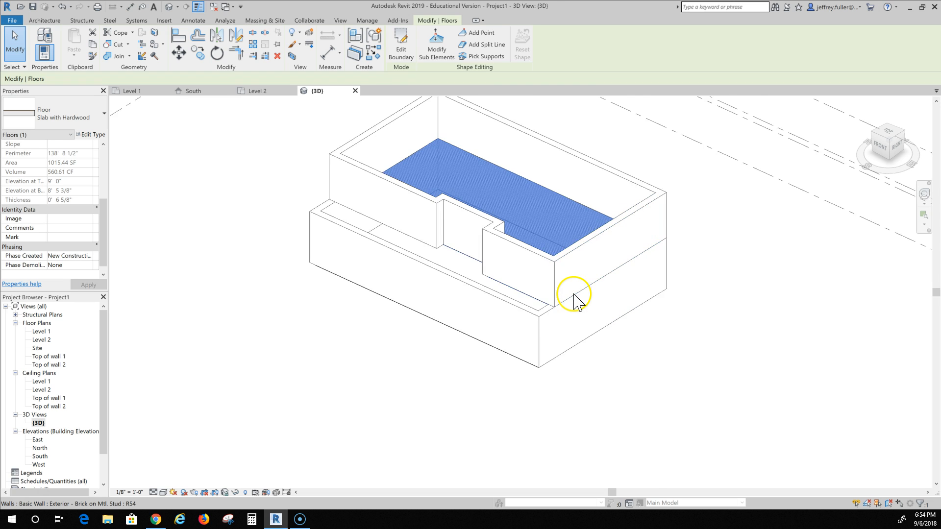
{"action": "scroll", "coordinate": [574, 301], "scroll_direction": "up", "scroll_amount": 5}
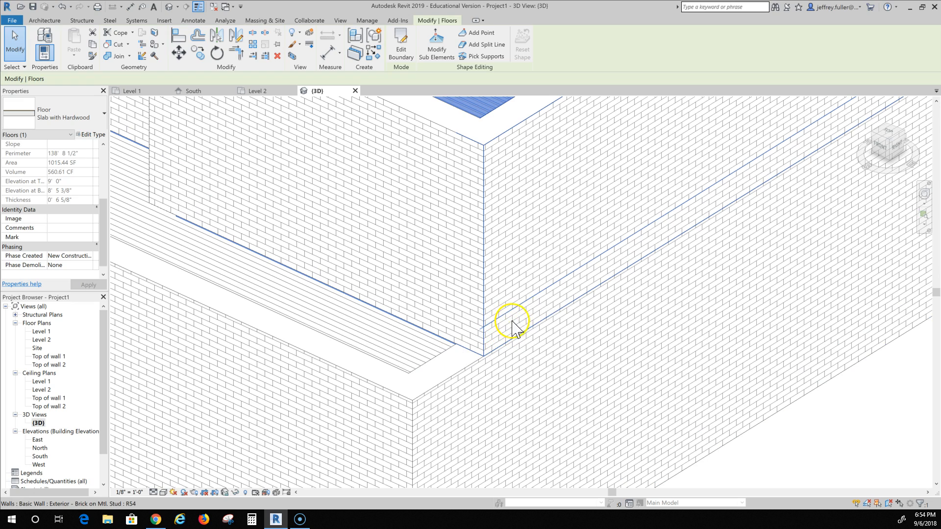
{"action": "scroll", "coordinate": [521, 332], "scroll_direction": "up", "scroll_amount": 2}
{"action": "scroll", "coordinate": [521, 331], "scroll_direction": "down", "scroll_amount": 7}
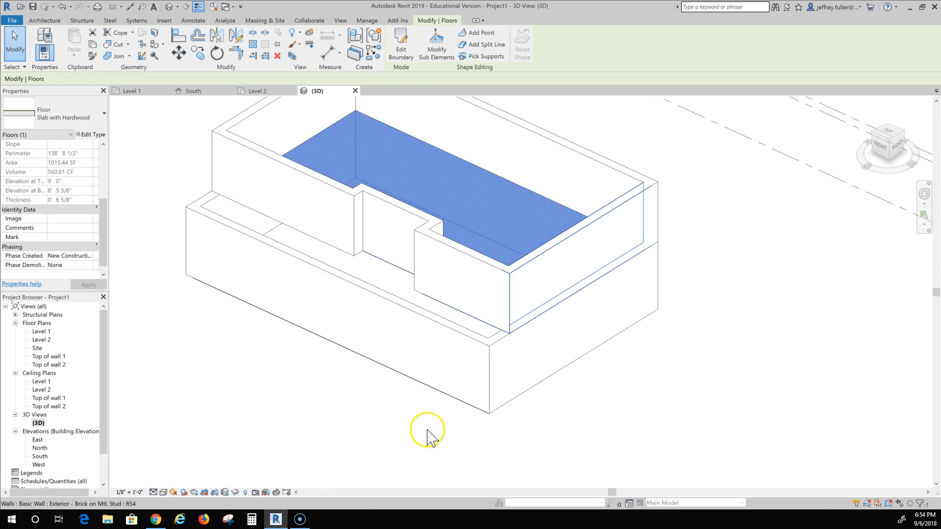